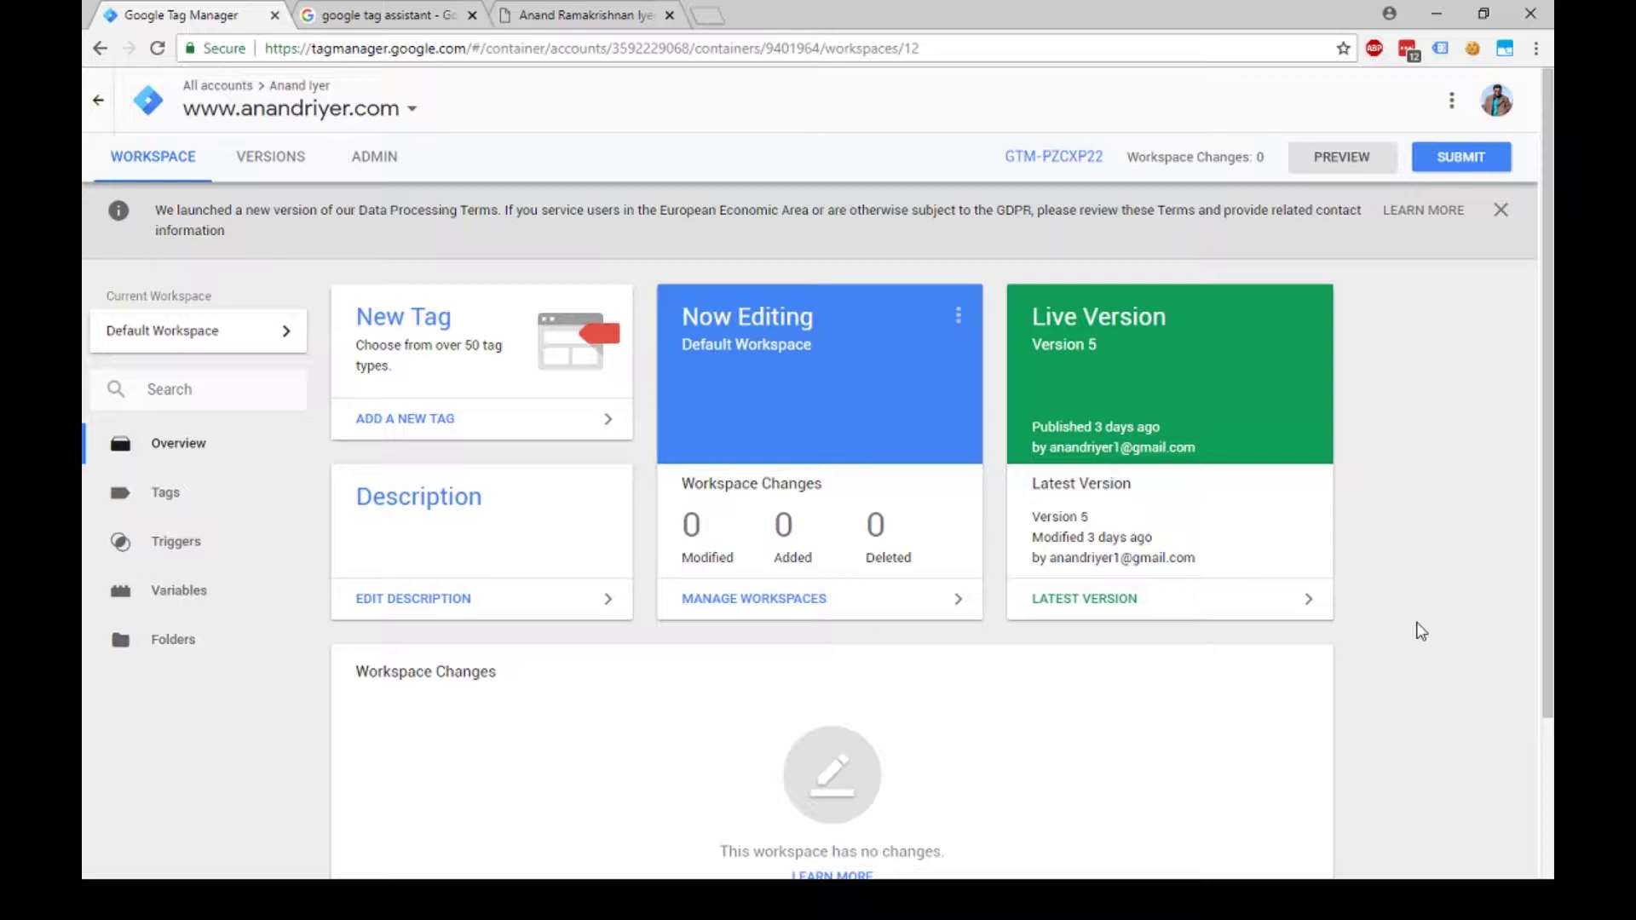
Check the Tag Assistant extension from the search tab, then bring up the anandriyer.com tab
left_click(394, 24)
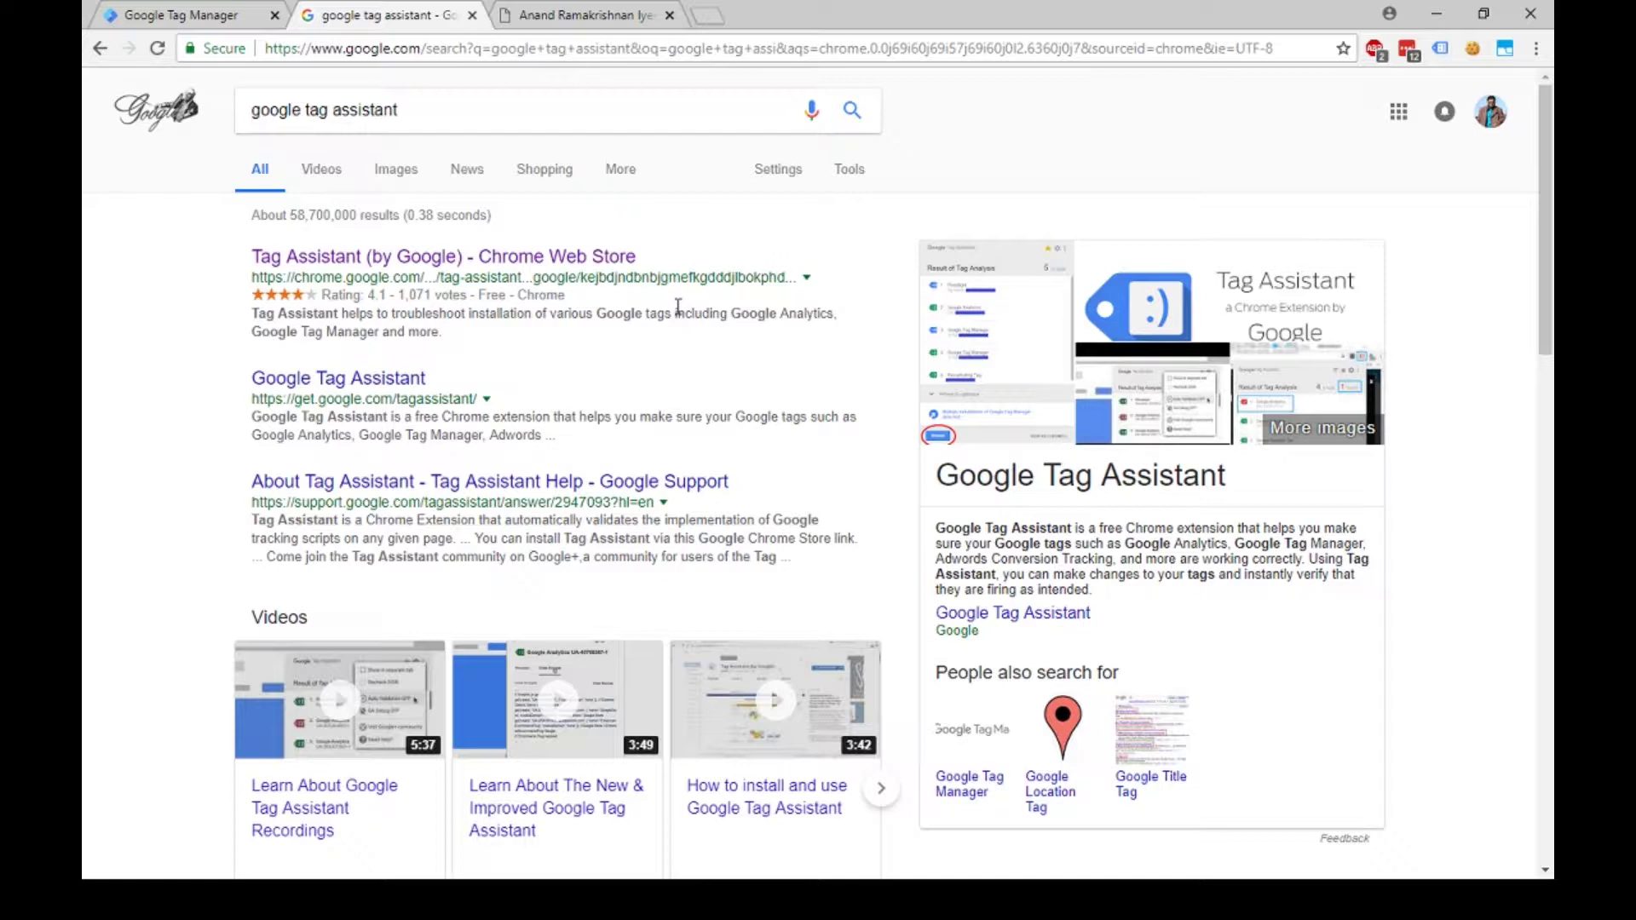
left_click(1440, 49)
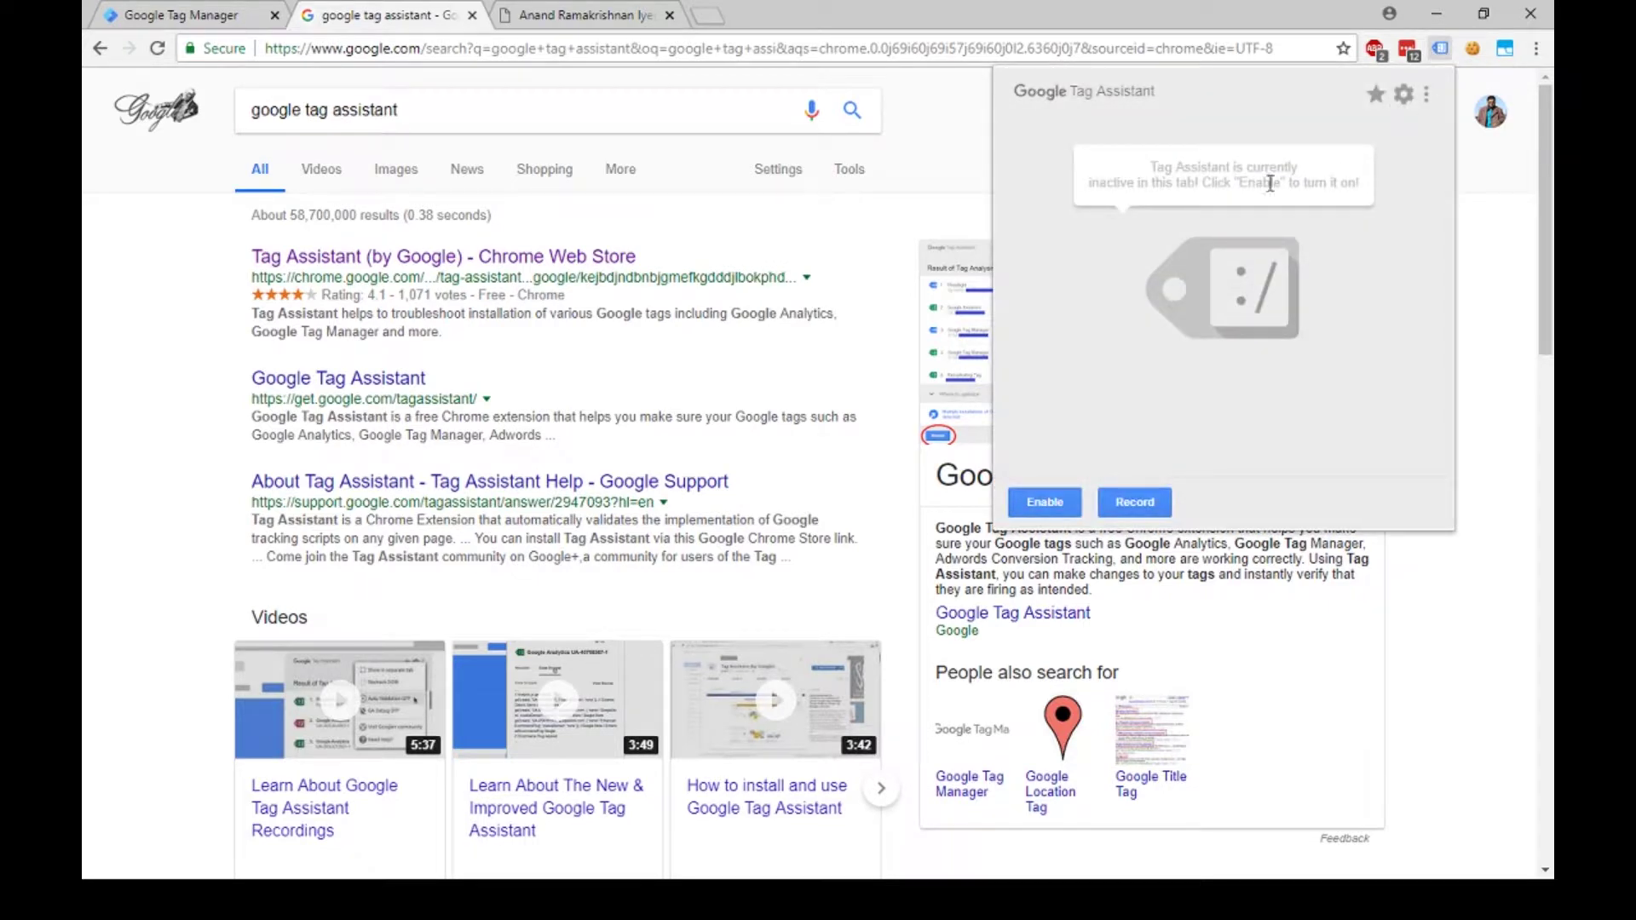
left_click(593, 31)
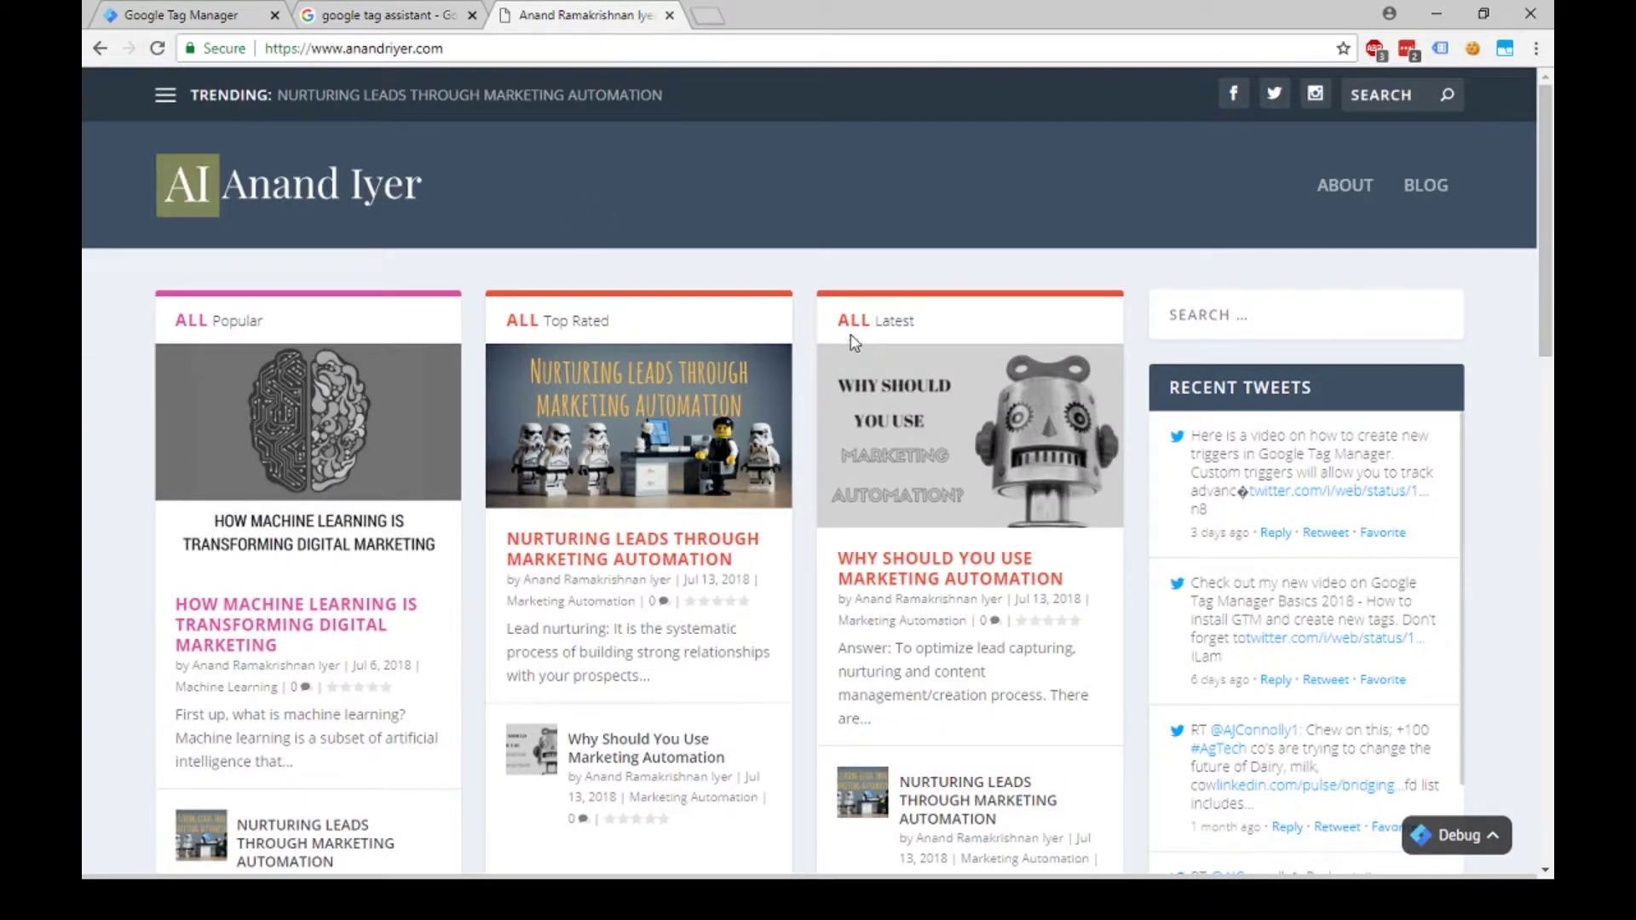
Enable Tag Assistant on anandriyer.com and reload to find the Google Analytics and Tag Manager tags
left_click(1440, 49)
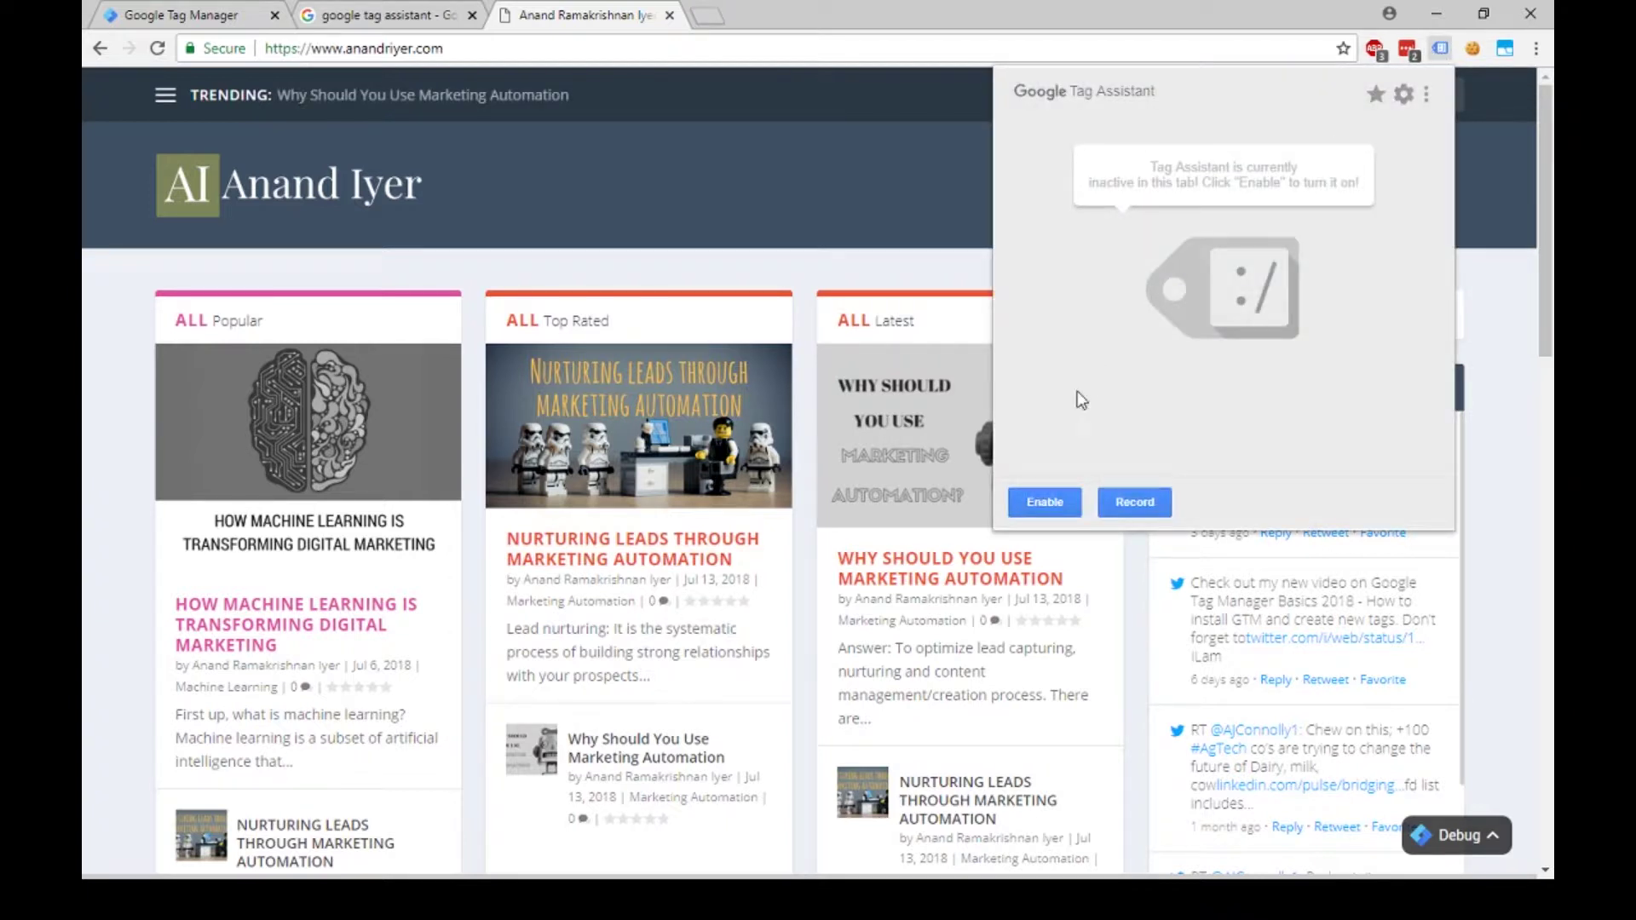
left_click(1046, 505)
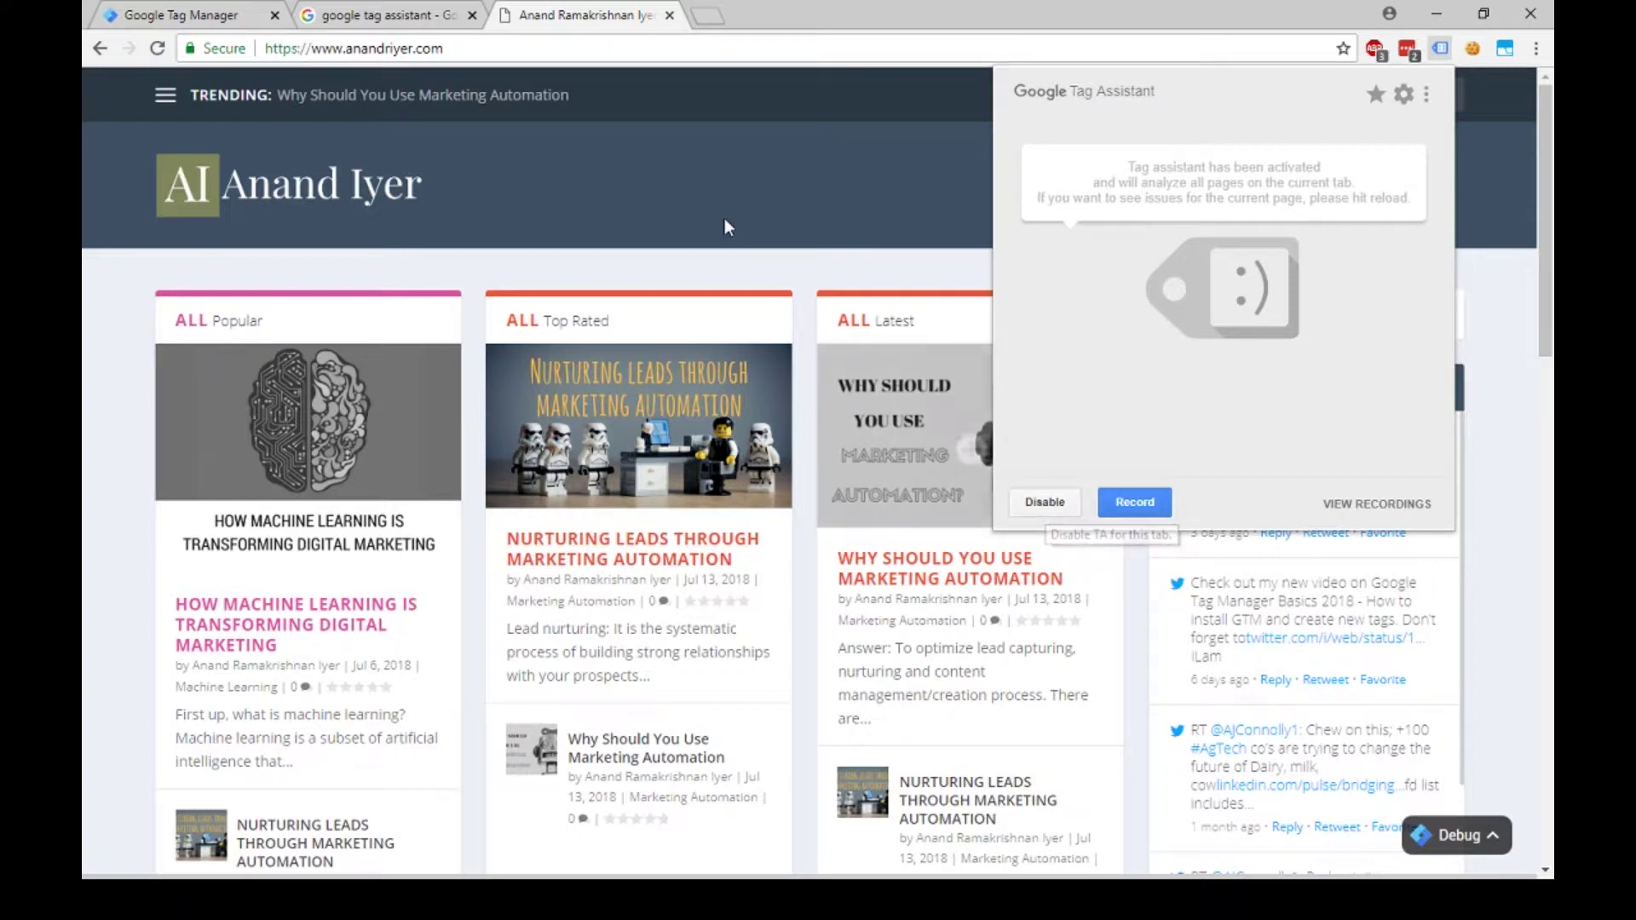
left_click(647, 50)
key("Return")
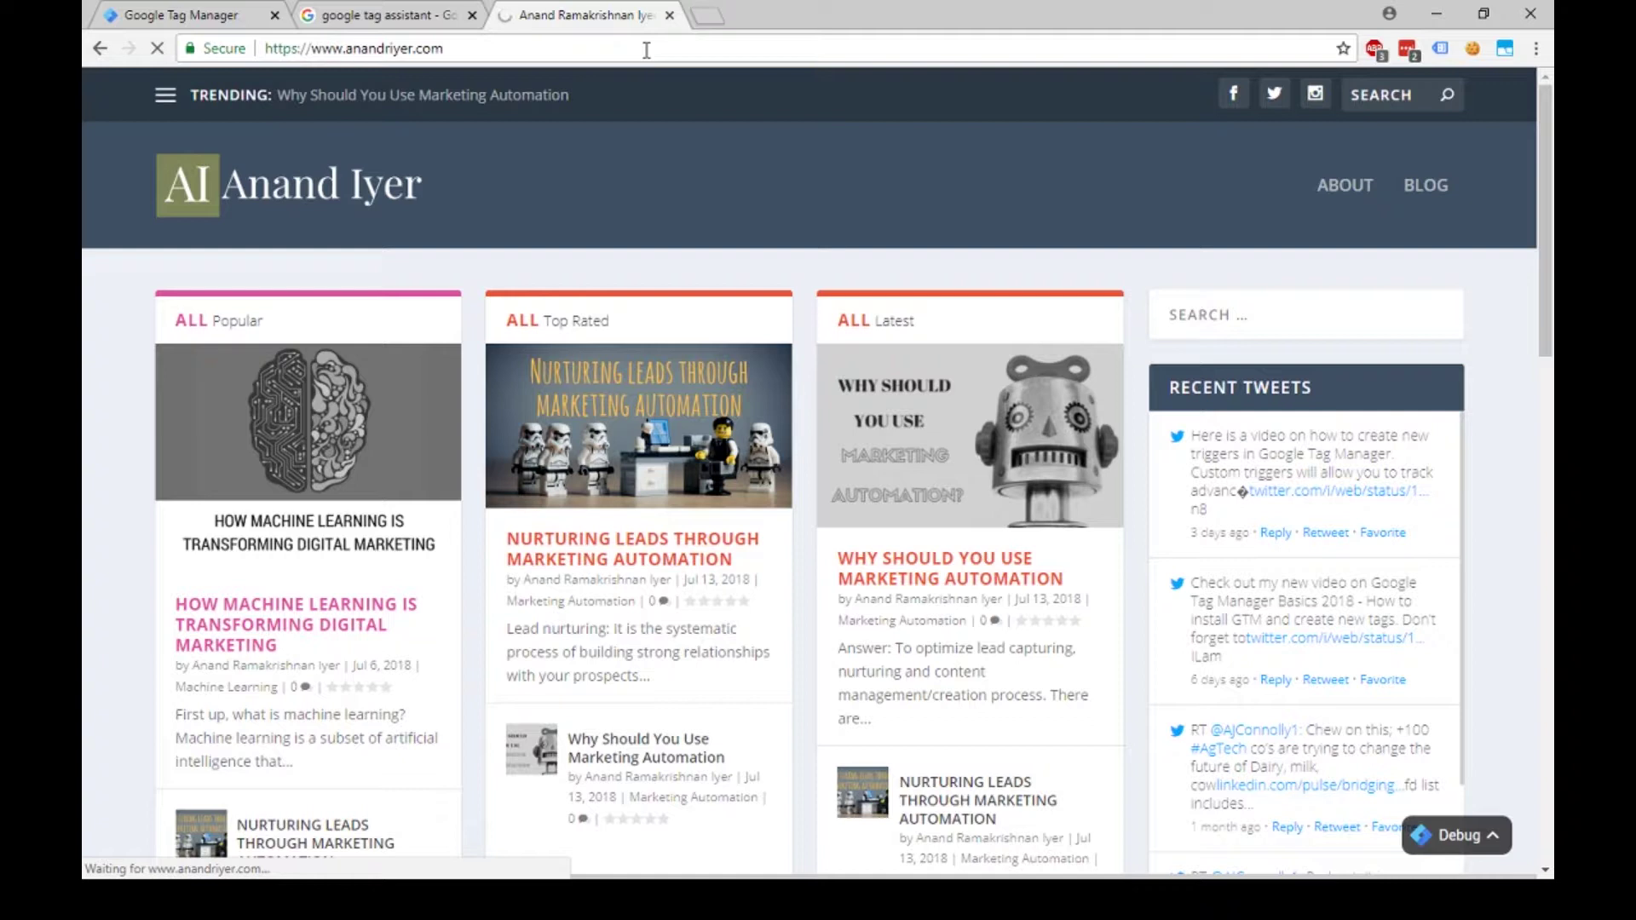
left_click(1440, 51)
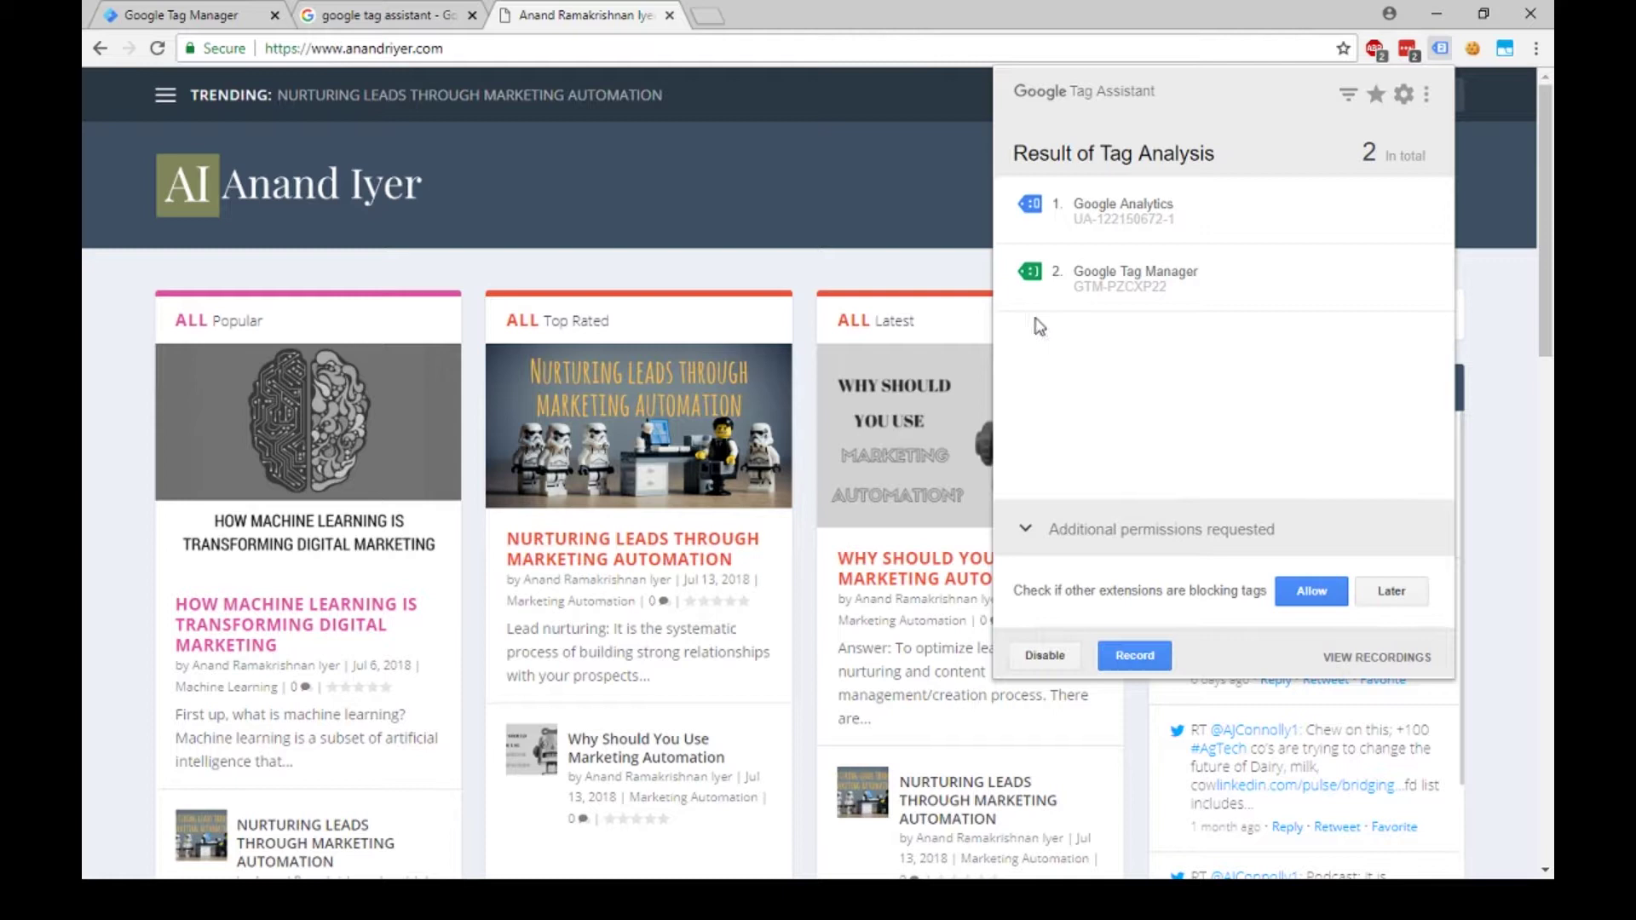
left_click(902, 215)
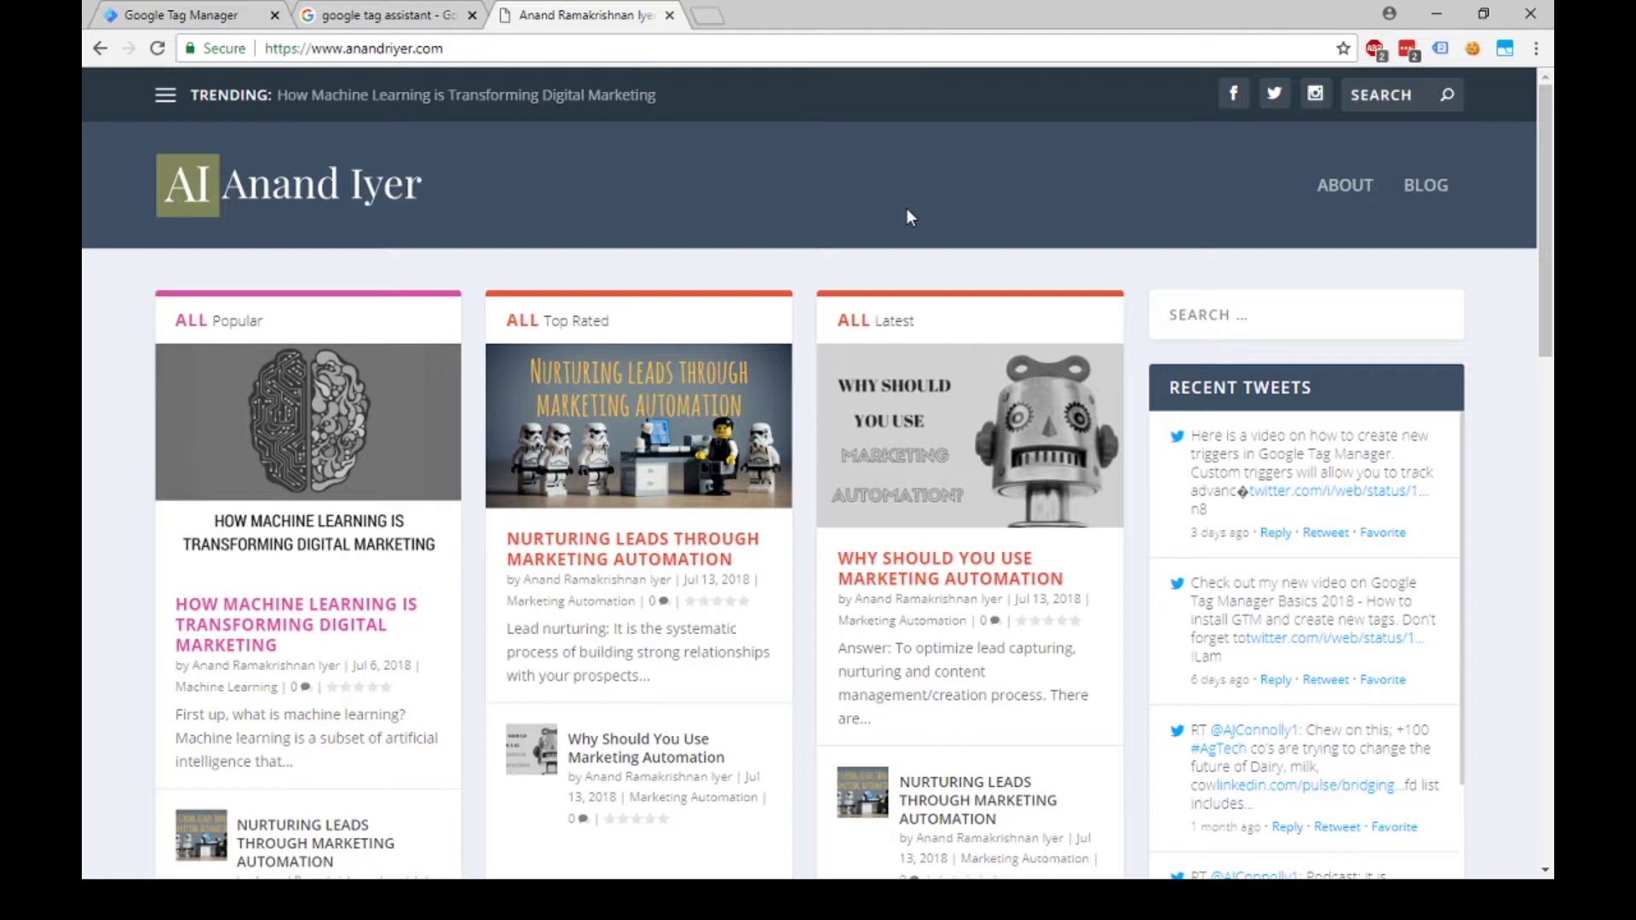
Preview the Default Workspace's tags in Tag Manager, then return to the anandriyer.com tab
left_click(189, 11)
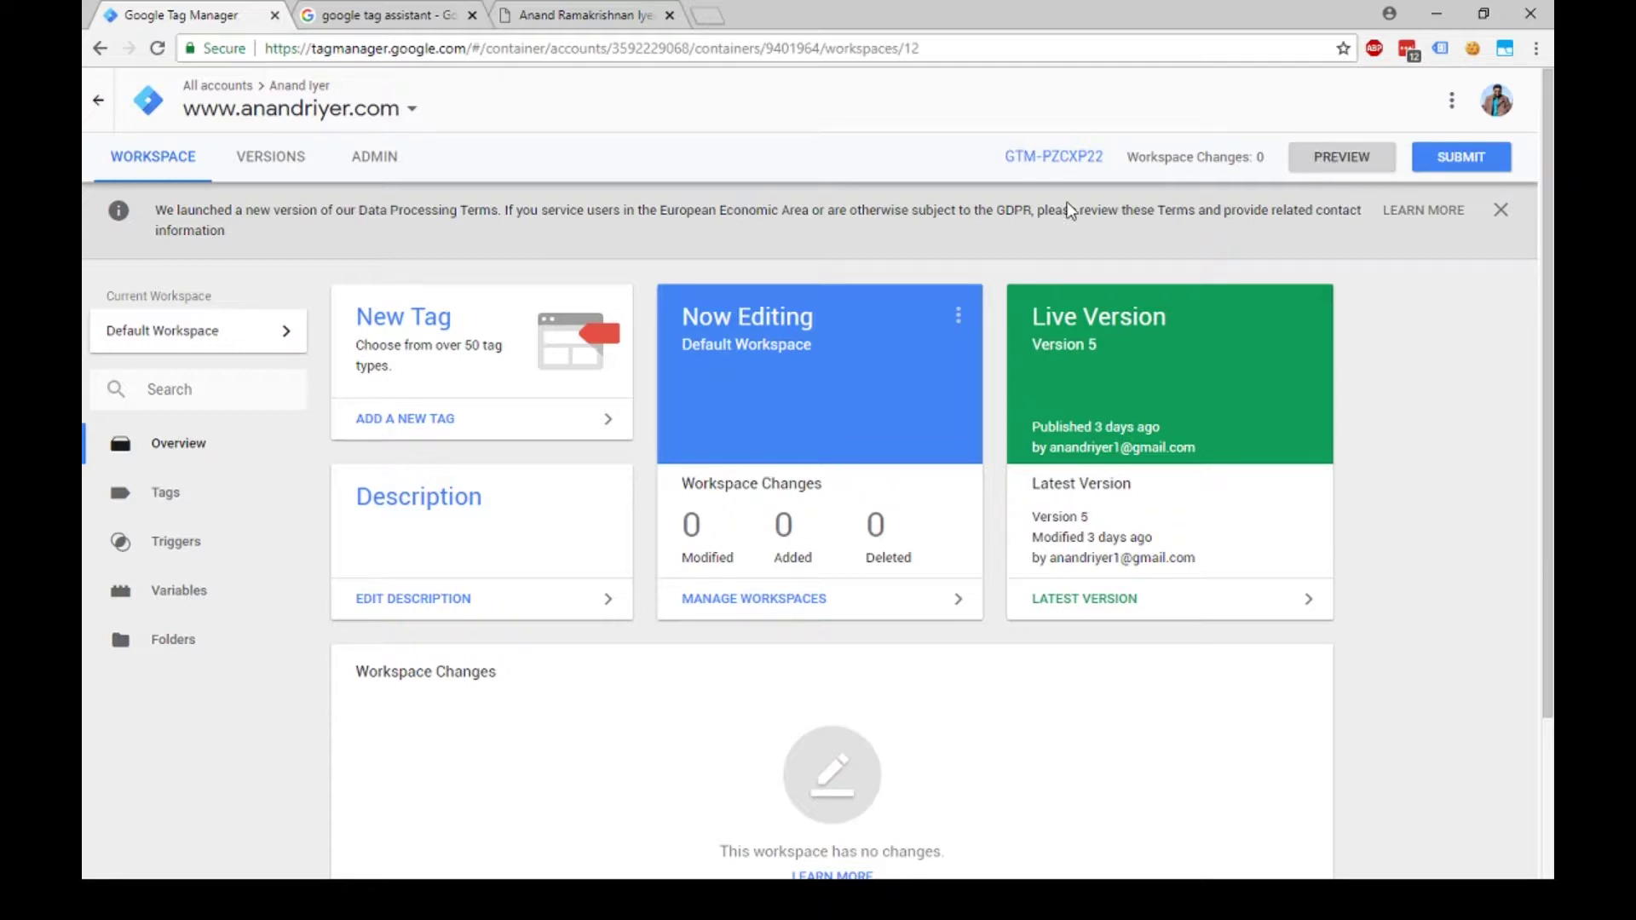
left_click(179, 492)
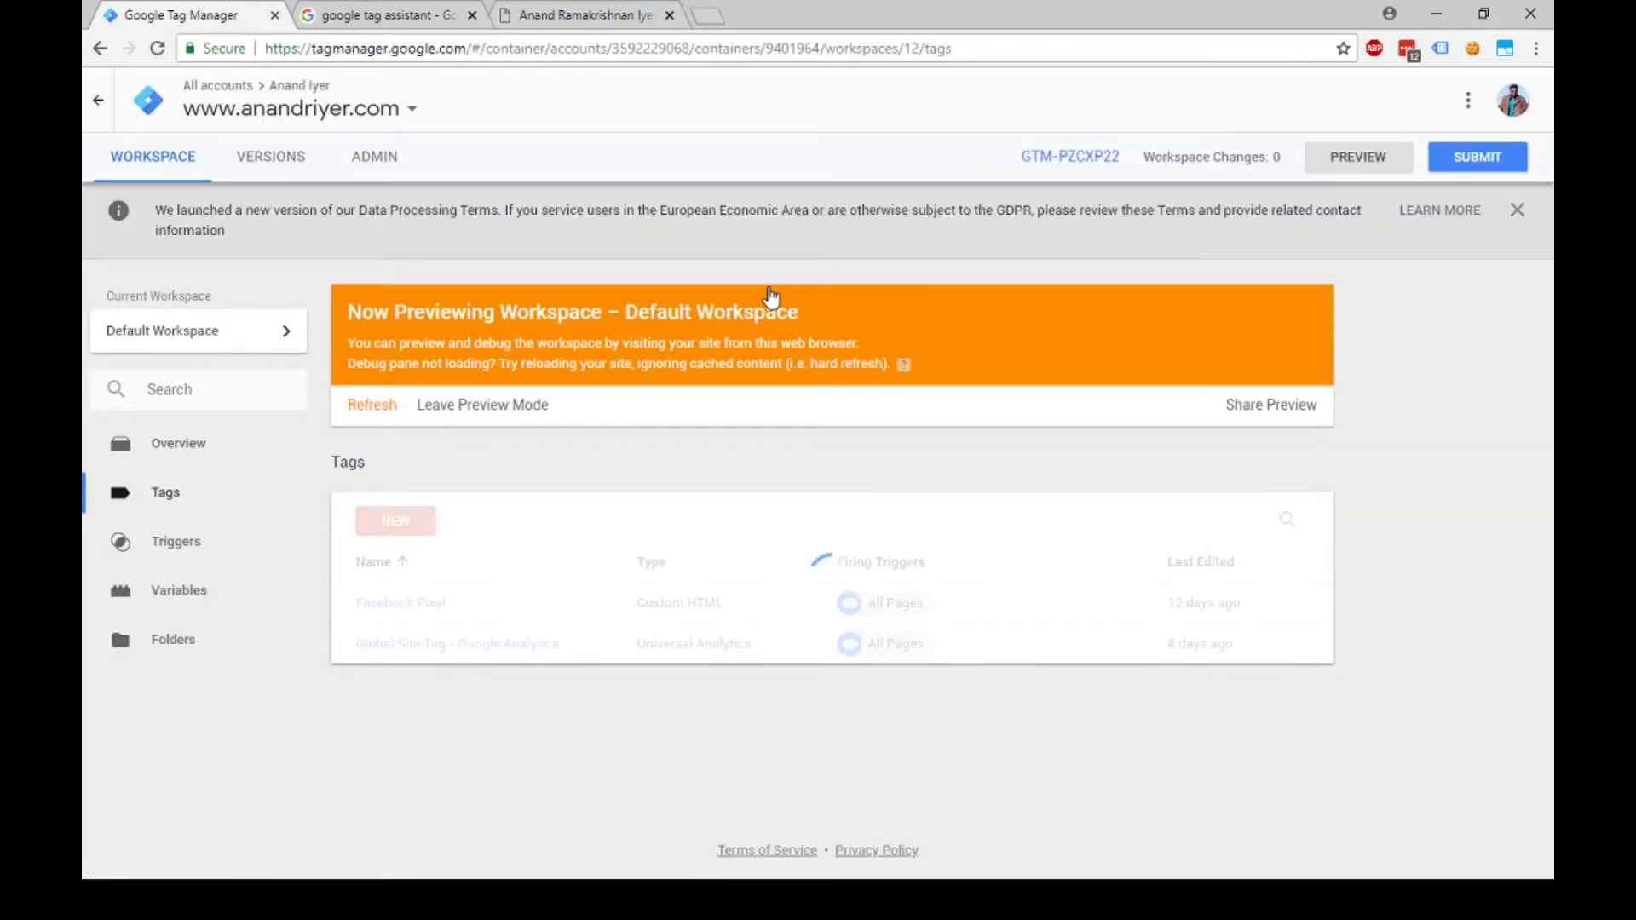
left_click(550, 34)
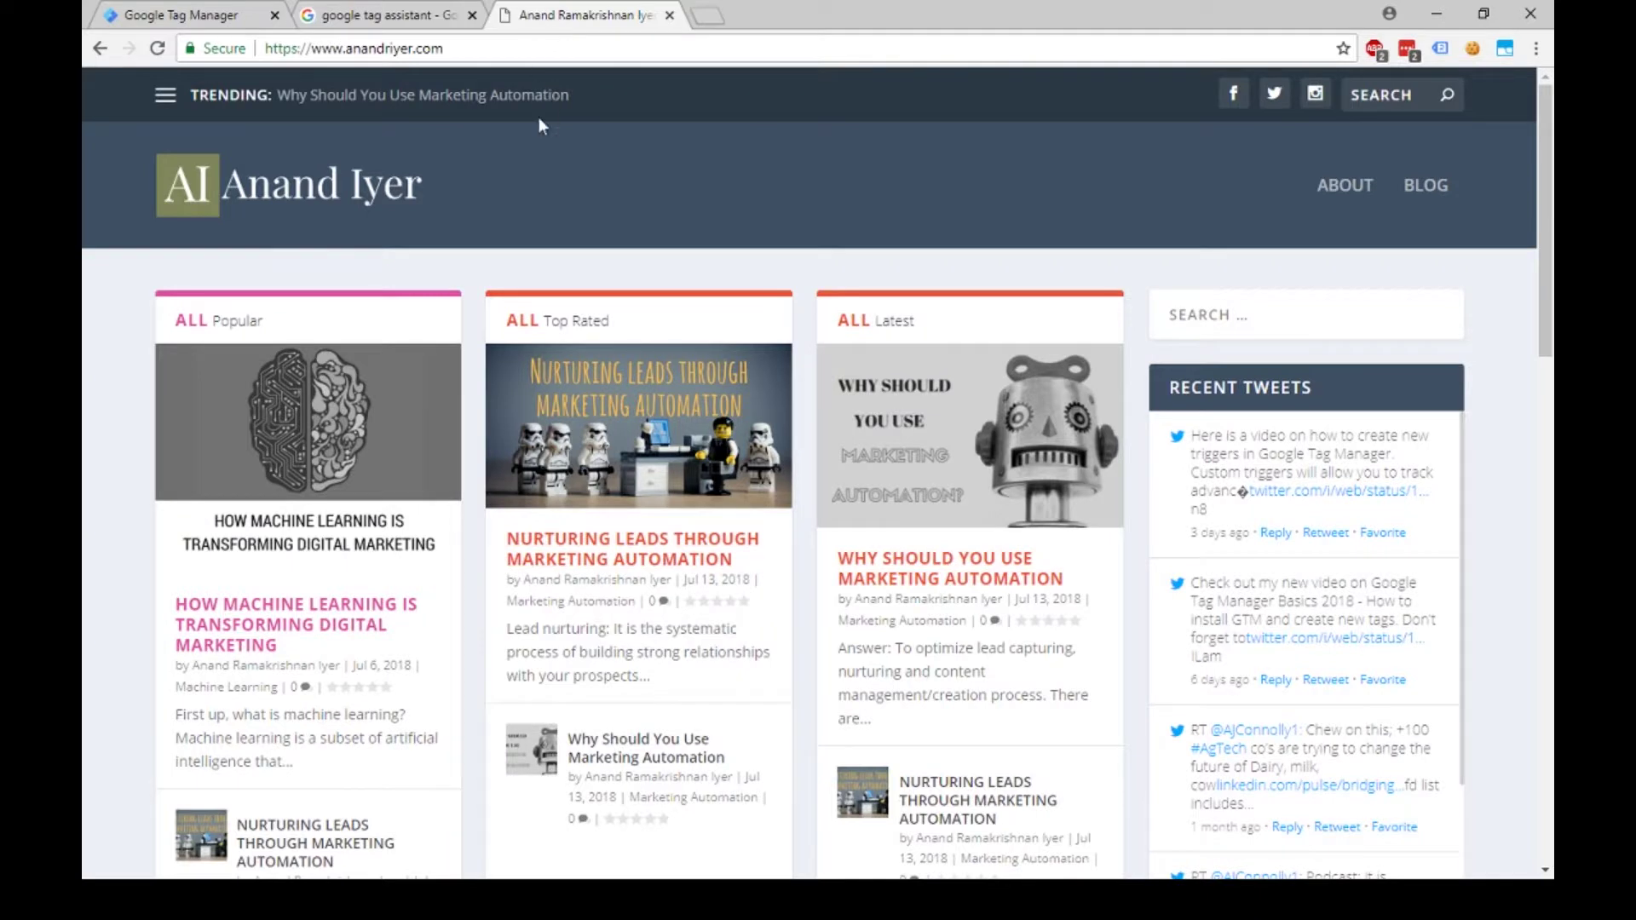
Reload anandriyer.com and enlarge the debug pane showing Facebook Pixel and Google Analytics fired
left_click(153, 51)
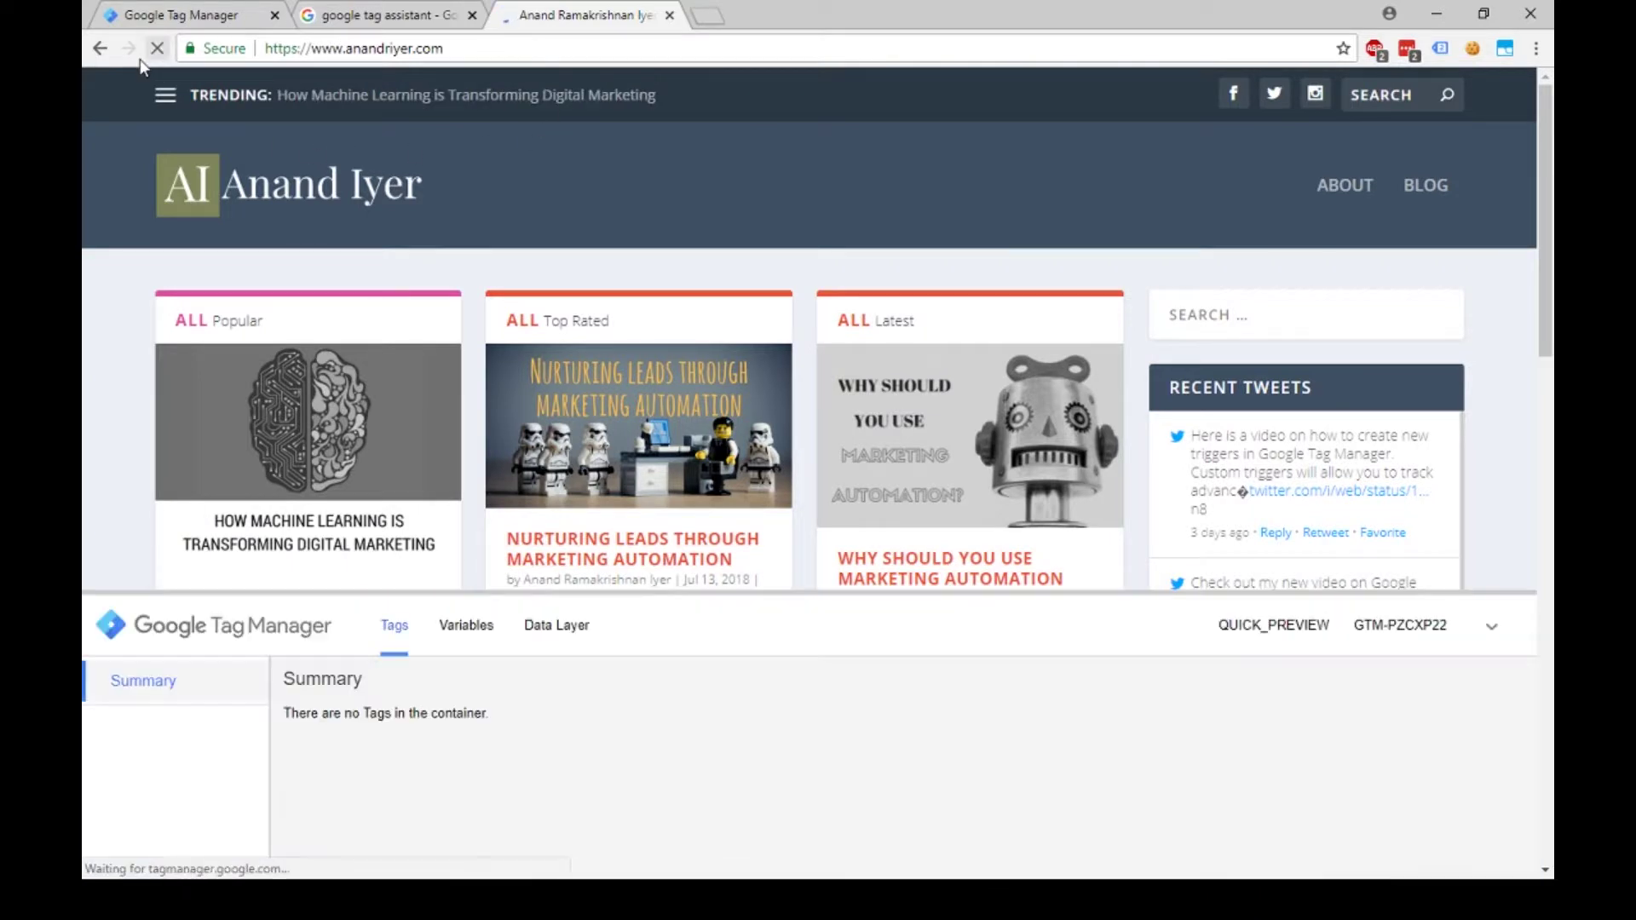
left_click_drag(939, 590, 942, 541)
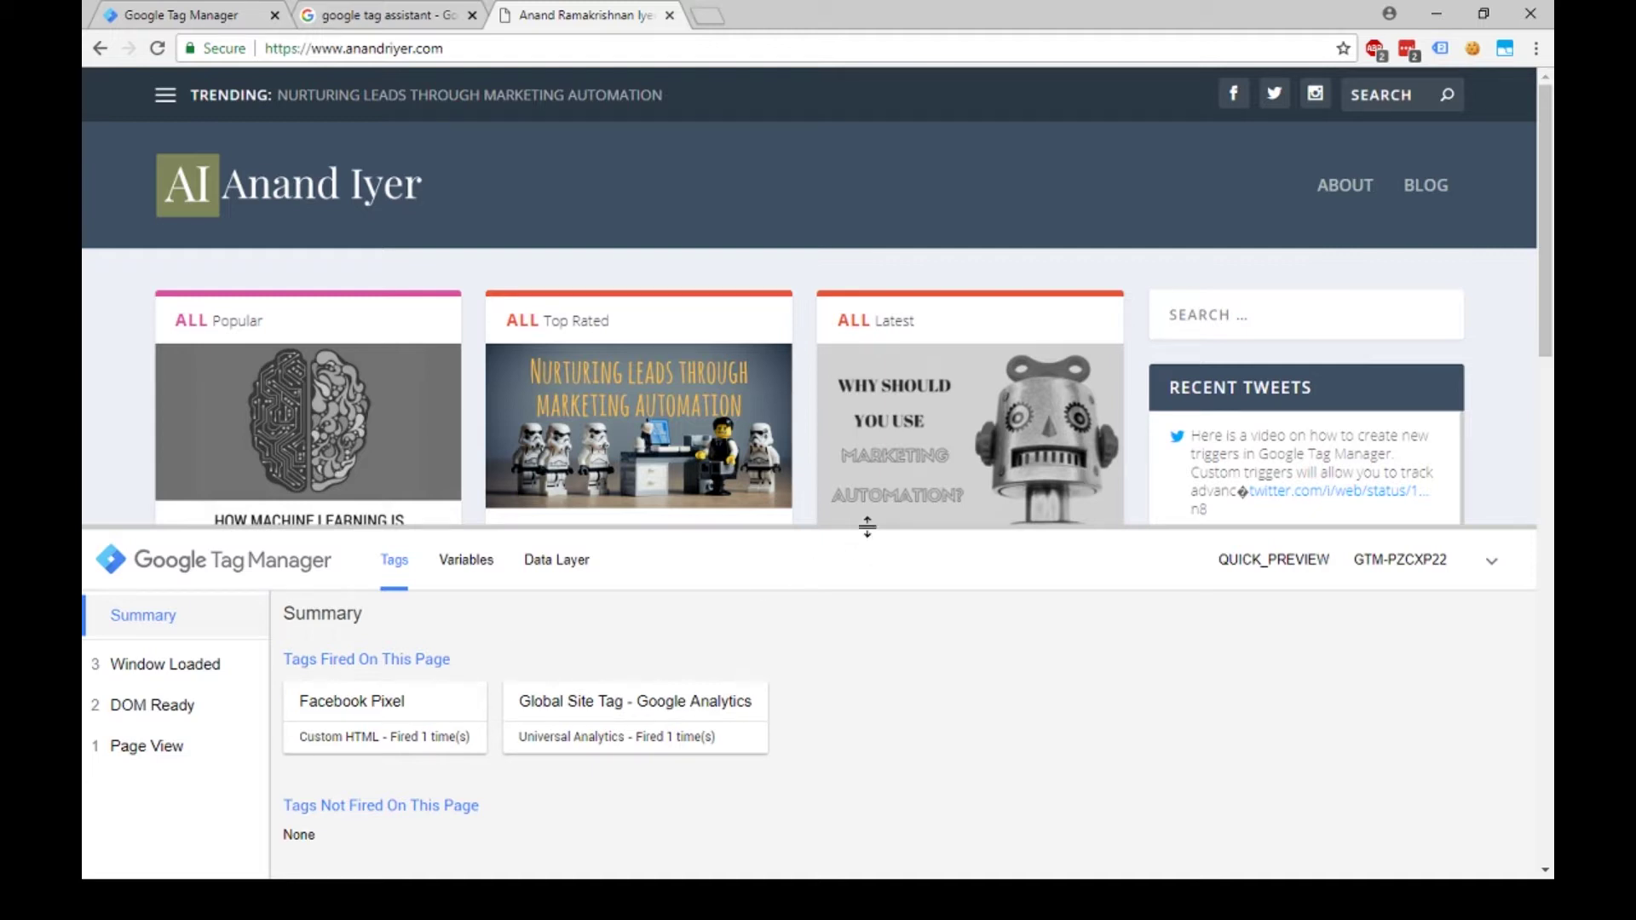
left_click_drag(868, 527, 866, 424)
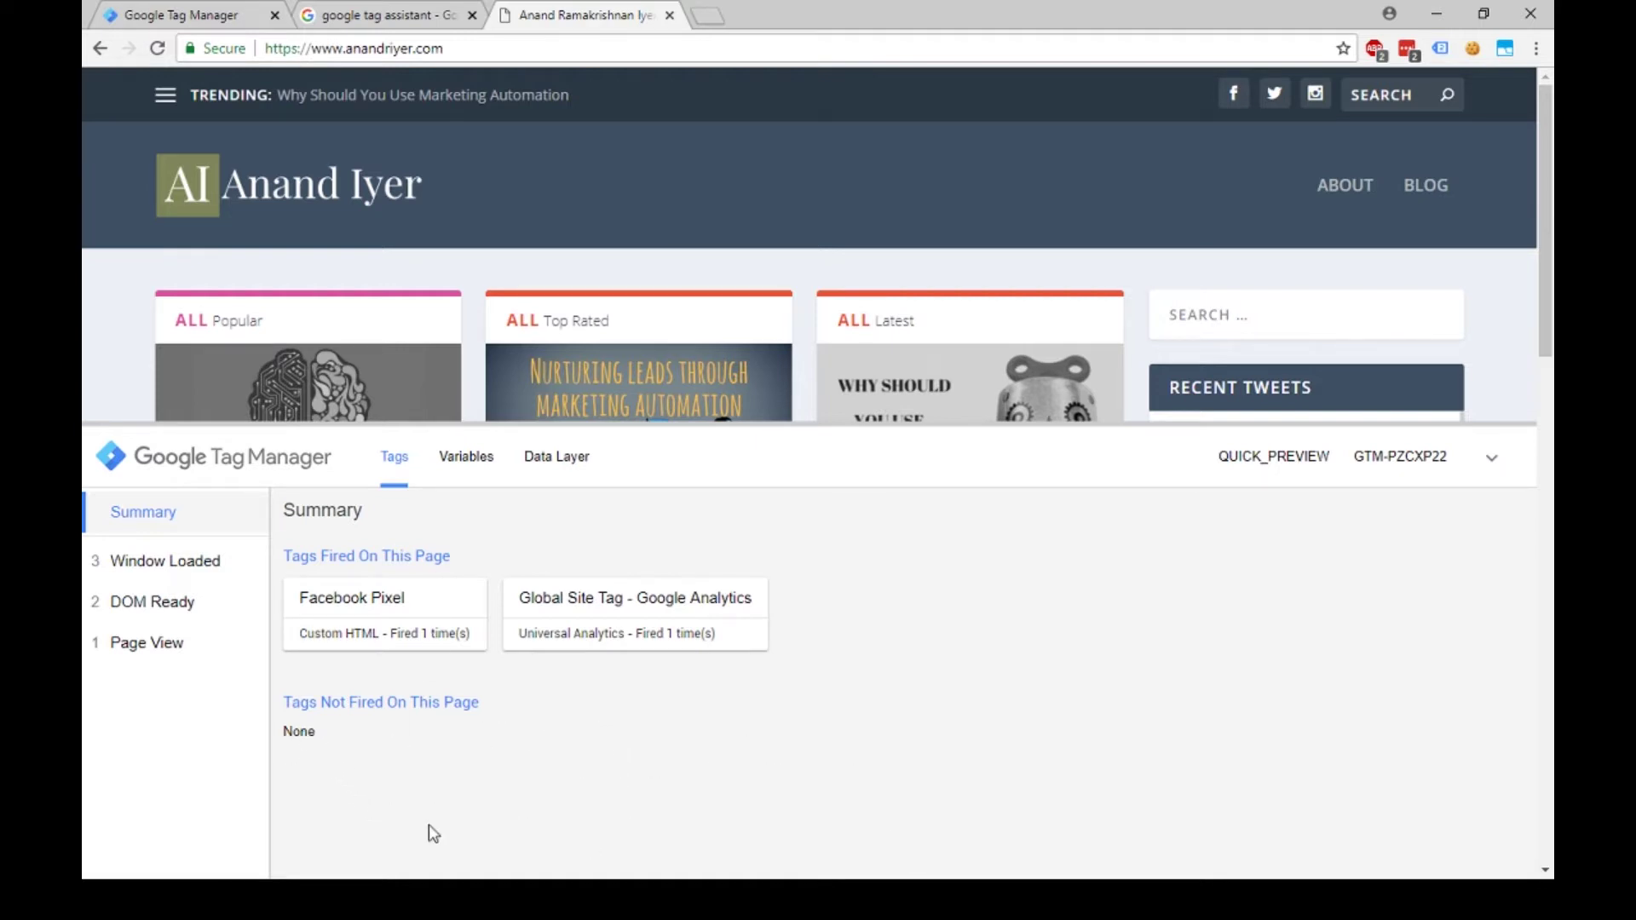
Confirm Facebook Pixel fired on Page View via the All Pages trigger, then minimize the debug pane
left_click(390, 601)
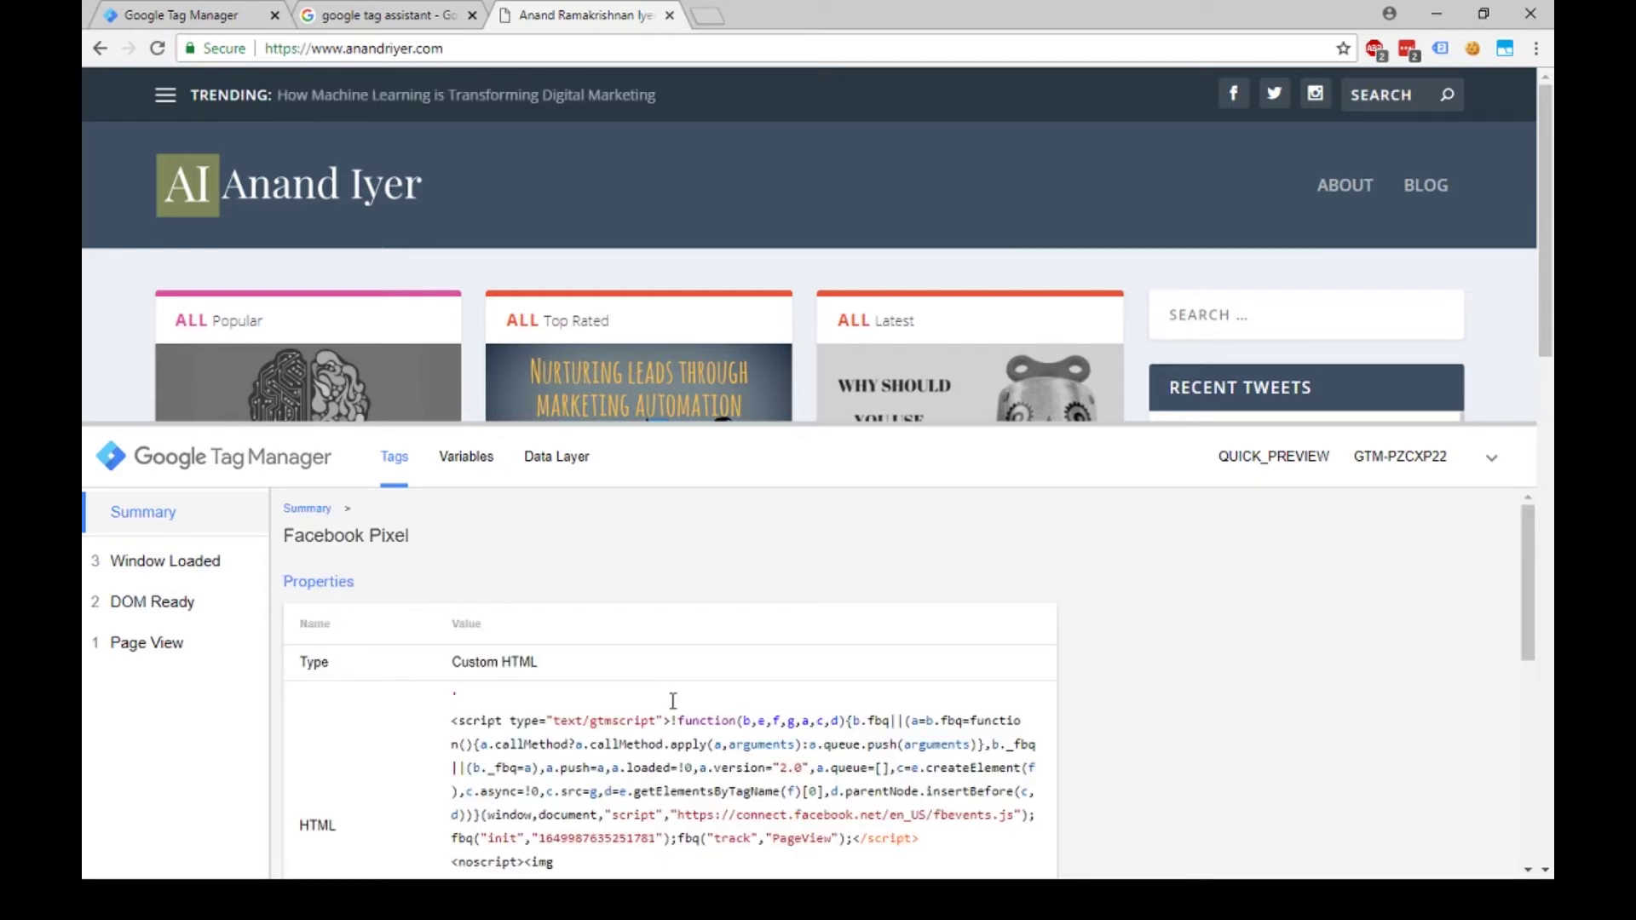
scroll(1083, 720, "down", 10)
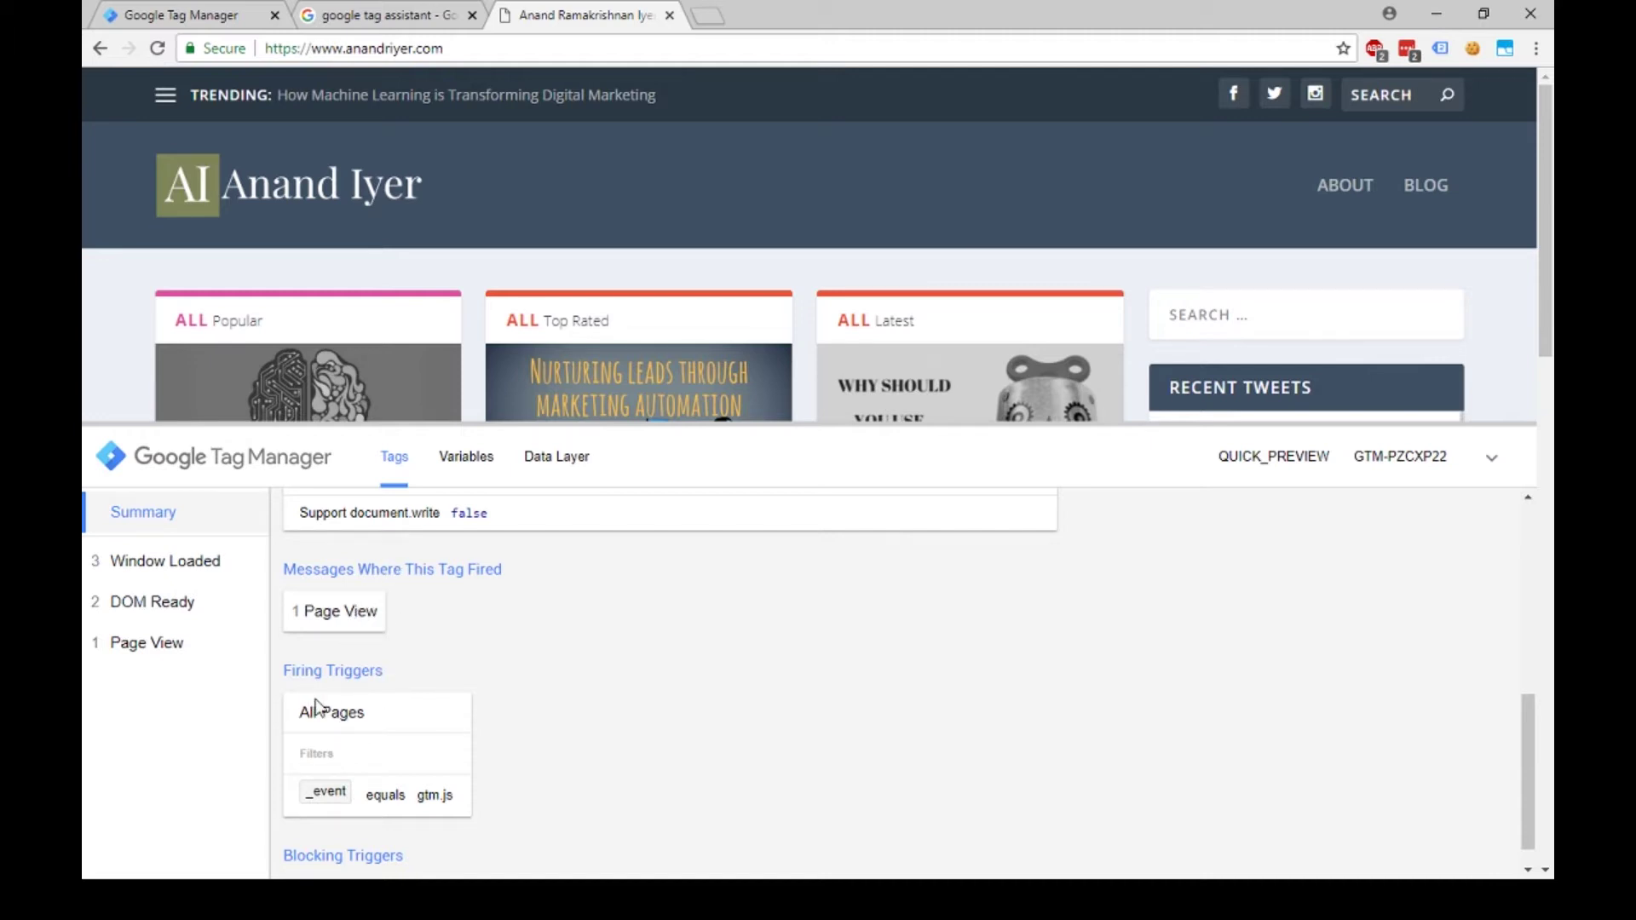
scroll(383, 748, "down", 1)
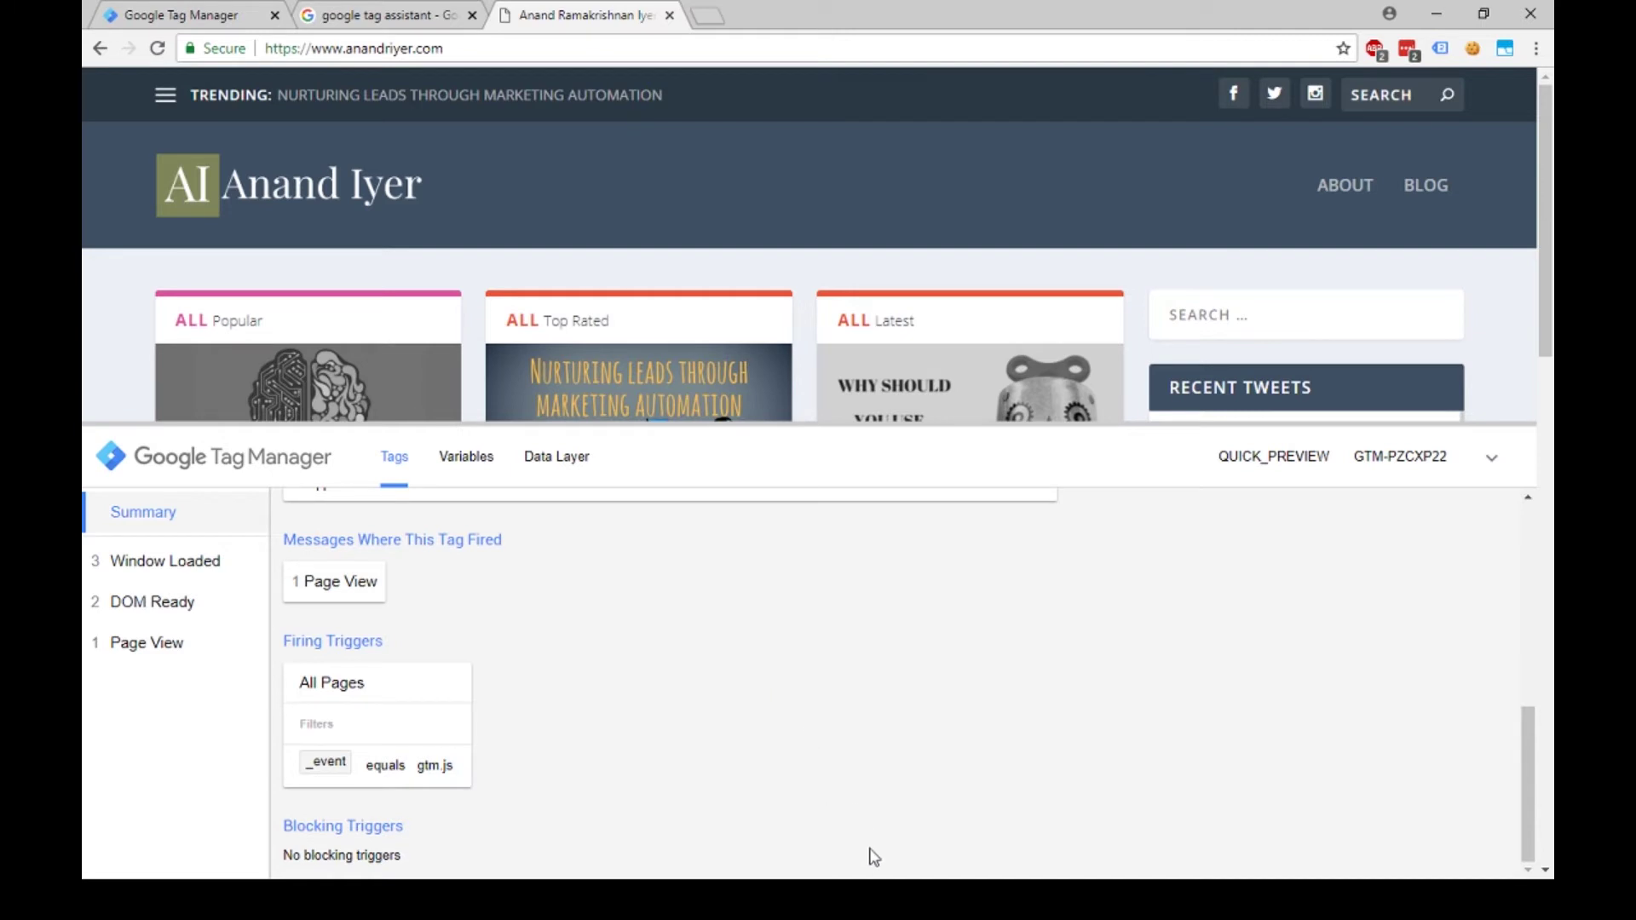
left_click(1491, 461)
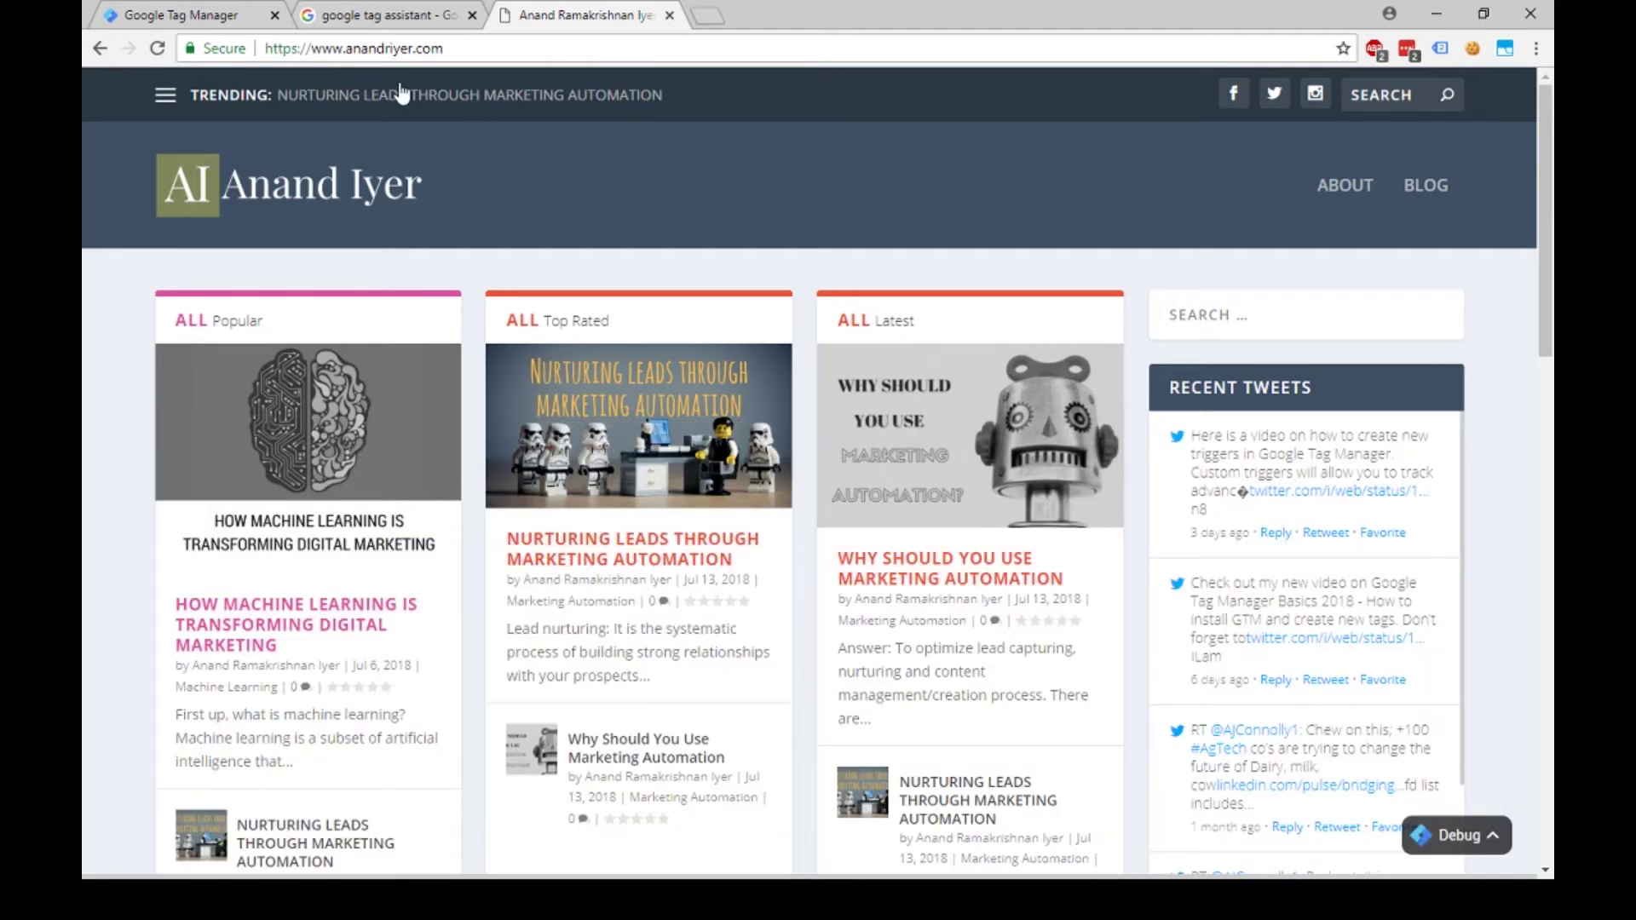
Return to the Tag Manager tab listing the Facebook Pixel and Google Analytics tags
left_click(241, 14)
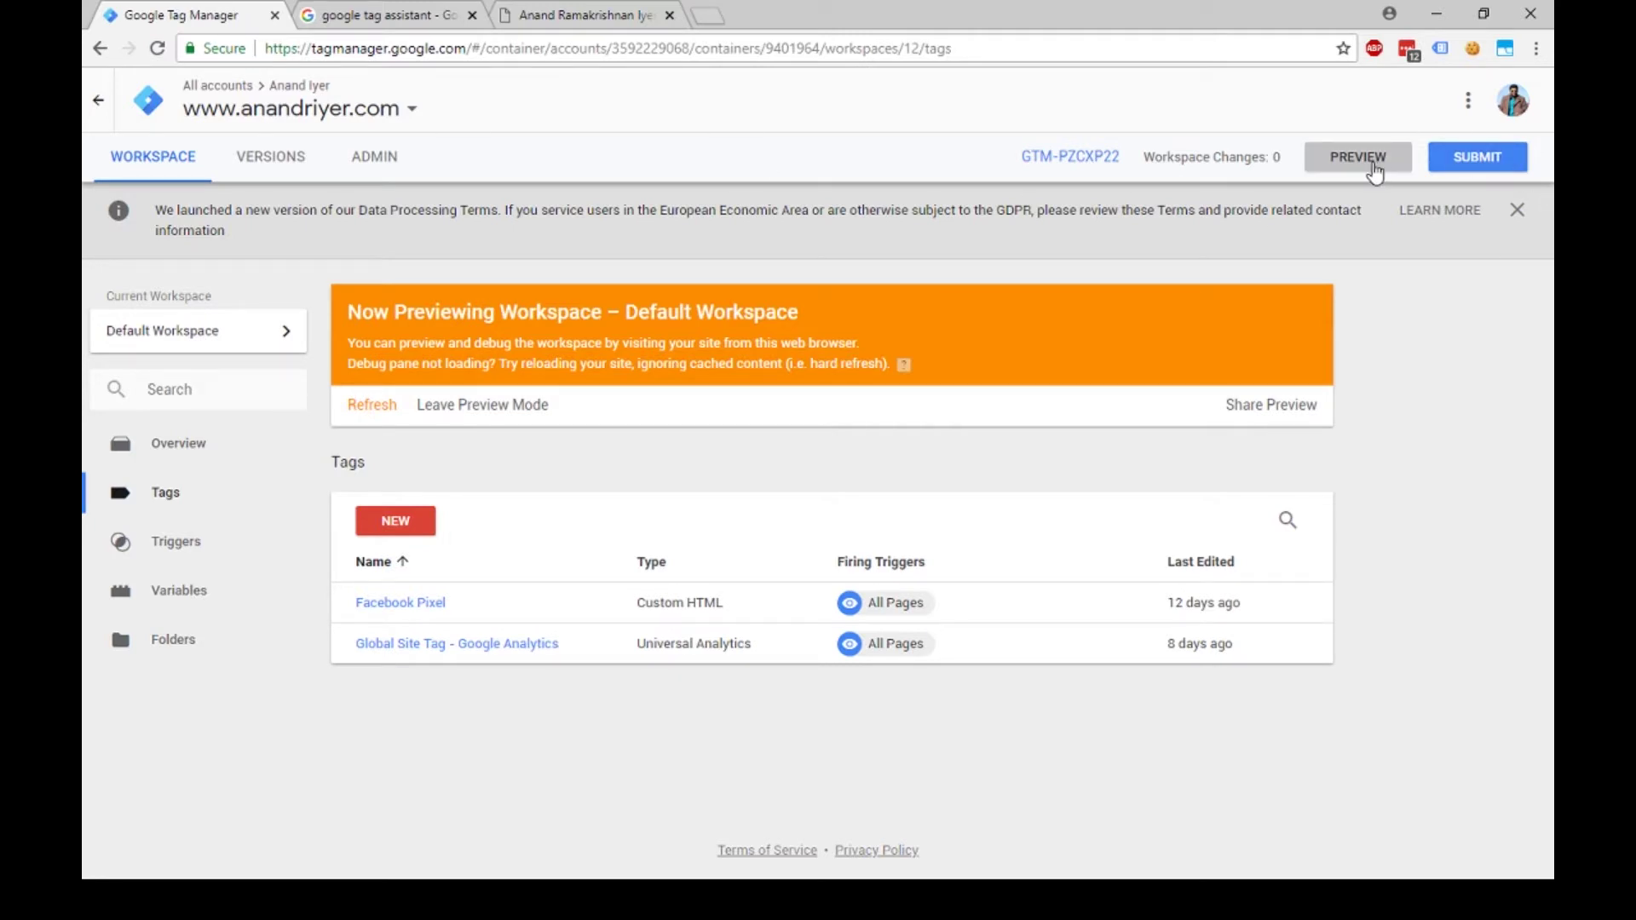